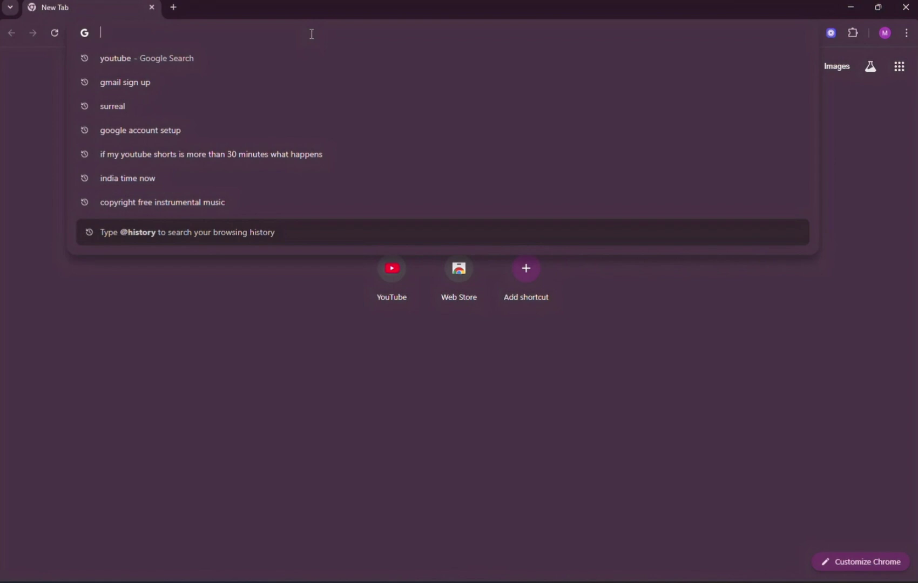
Step: Search Google for 'create gmail account' from the address bar
text(create )
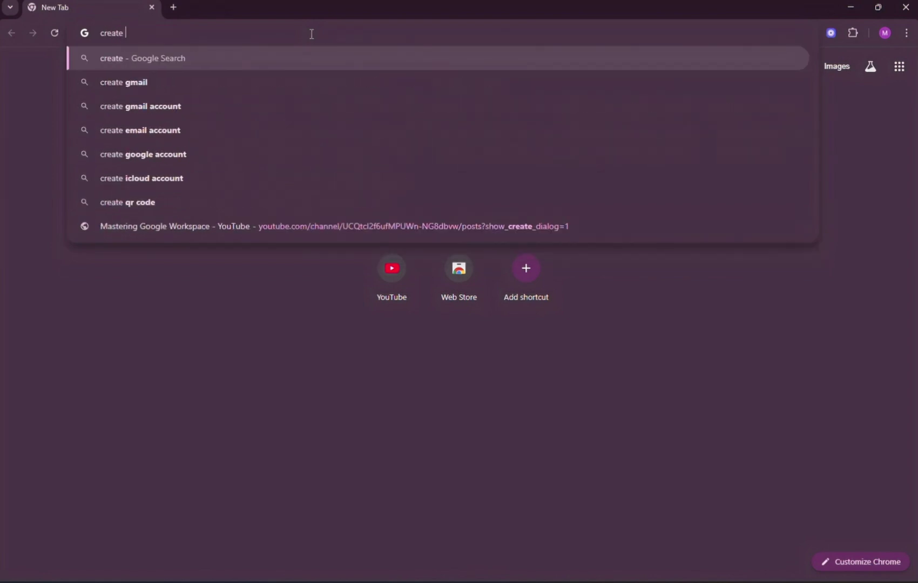
text(gmail)
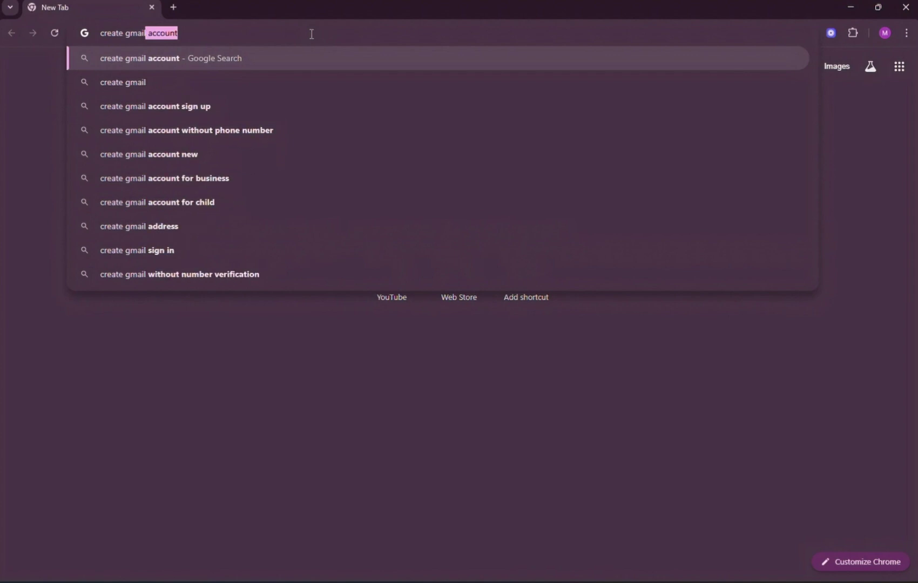
text( account)
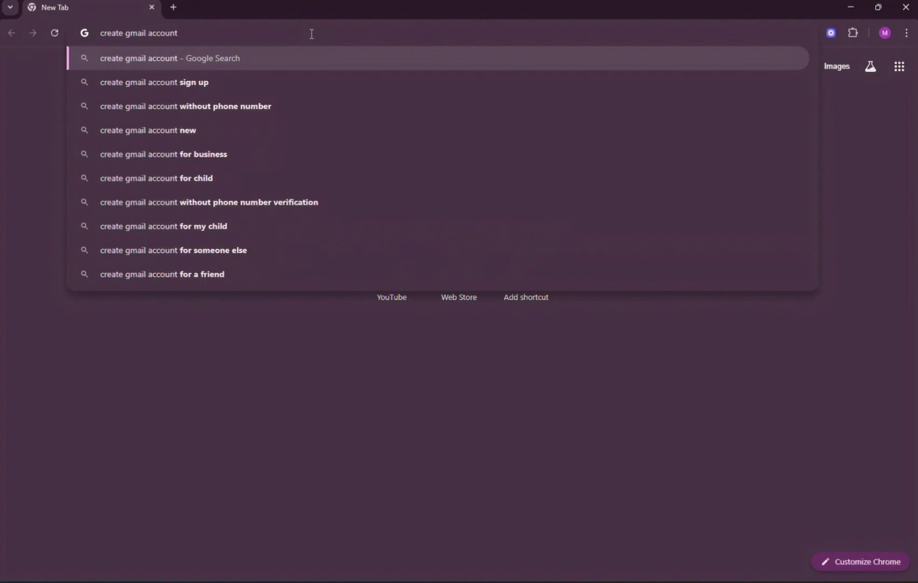
key(Return)
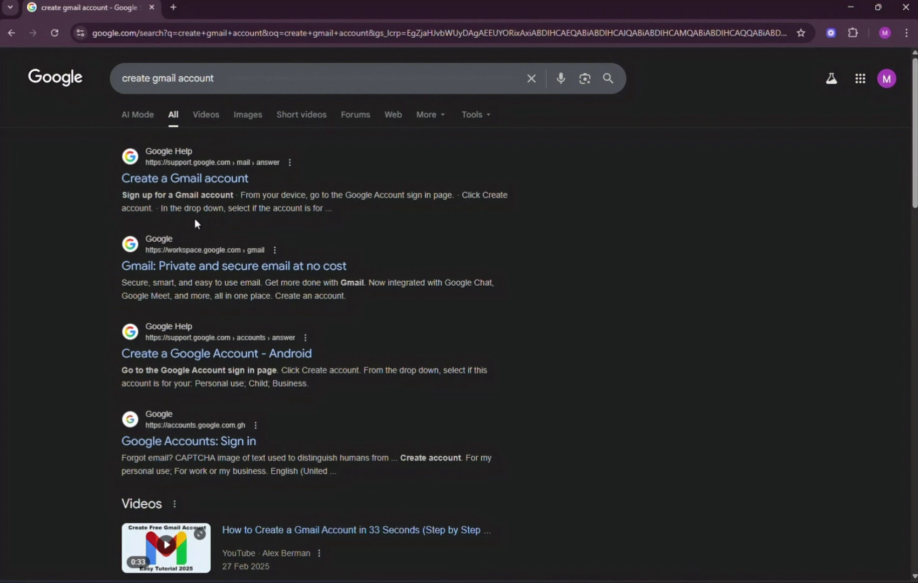
Step: Open the Gmail Help 'Create a Gmail account' article and use its Create an account button
click(200, 183)
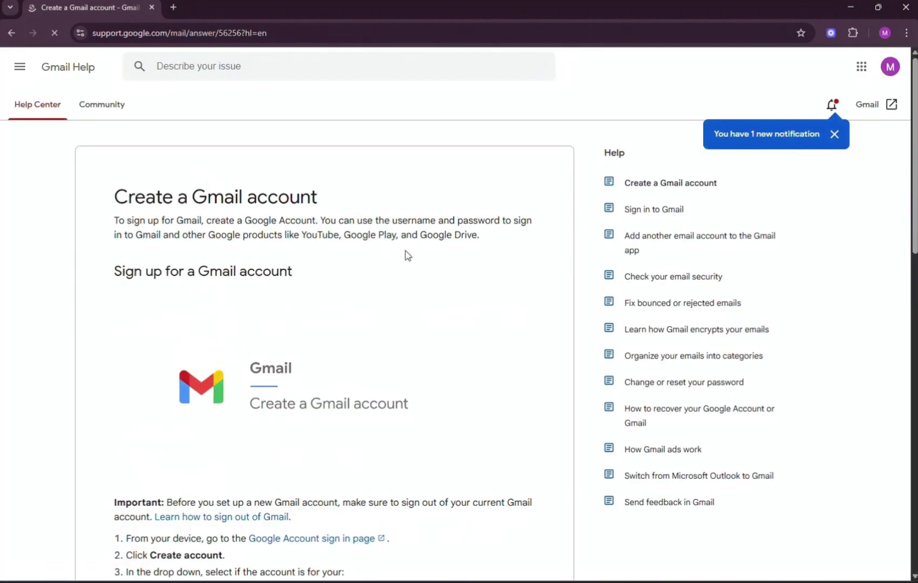
scroll(430, 299, down, 2)
scroll(431, 302, down, 3)
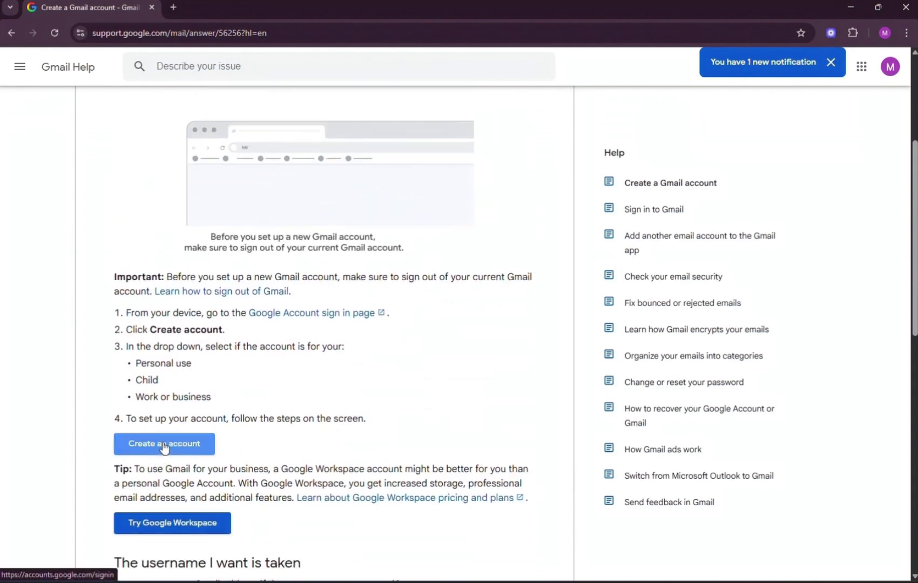
click(164, 446)
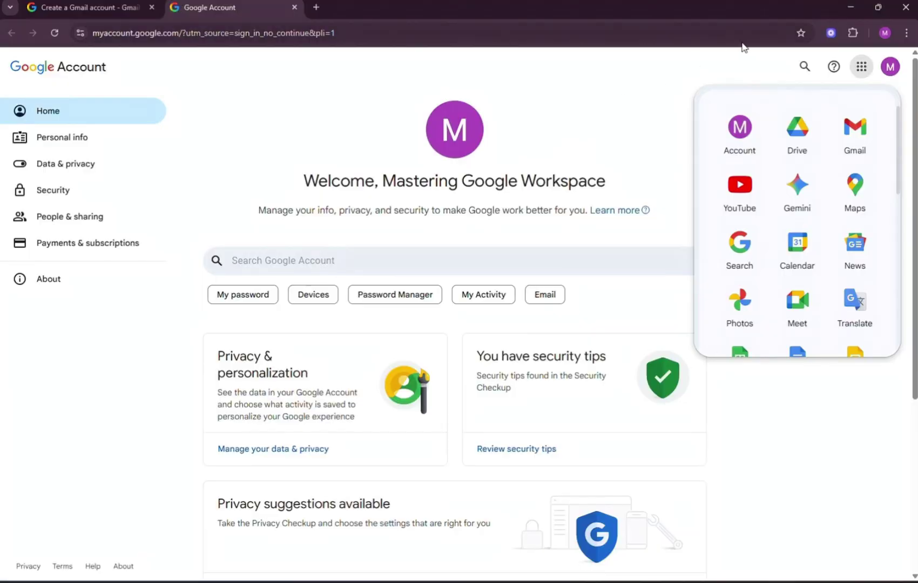
Step: Close the Google apps list and open a new Incognito window
click(869, 76)
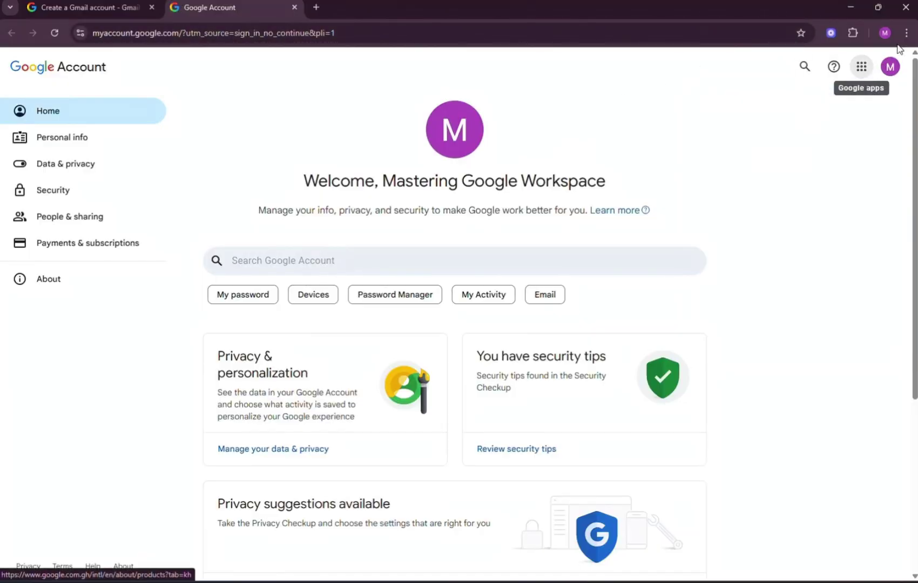
click(911, 33)
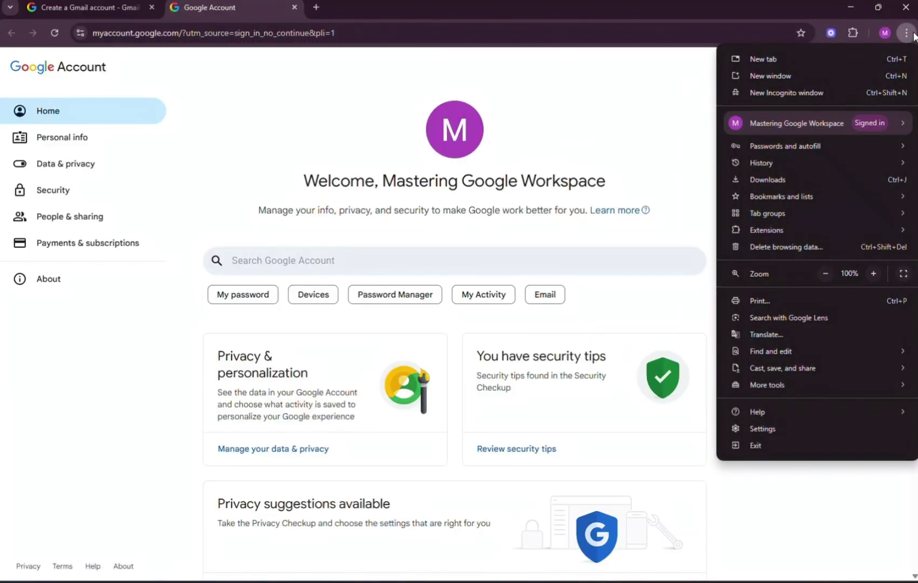
click(800, 92)
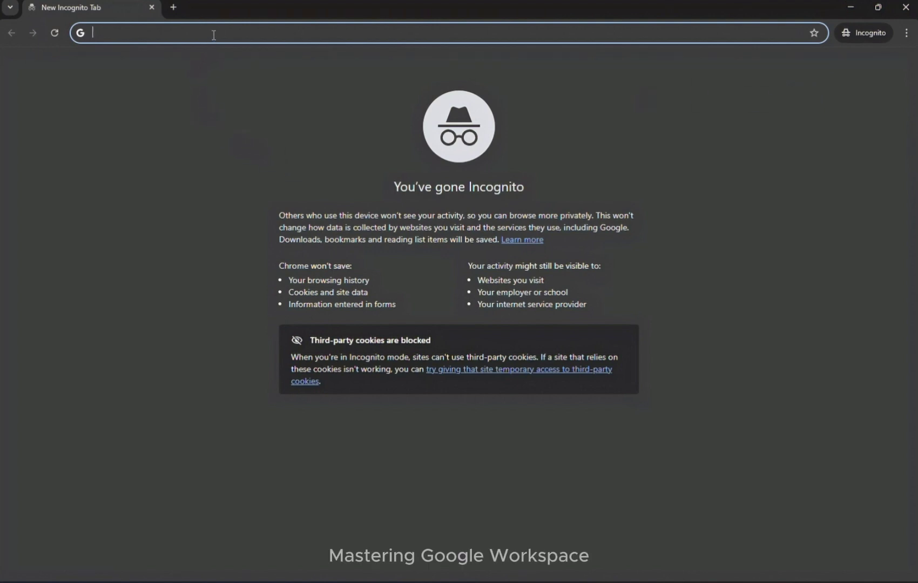
Step: Search for creating a Gmail account and open the Gmail Help result
text(creater a)
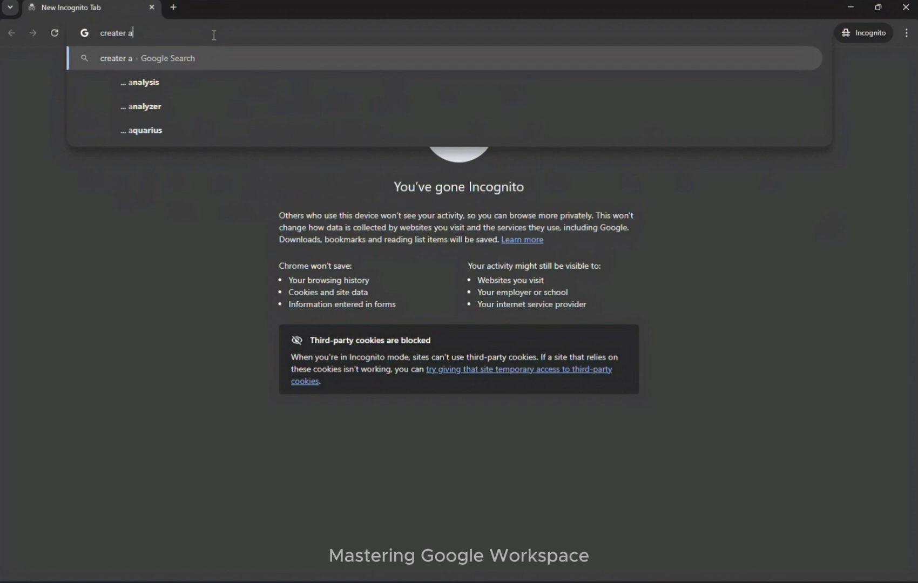
key(BackSpace)
text(gmail a)
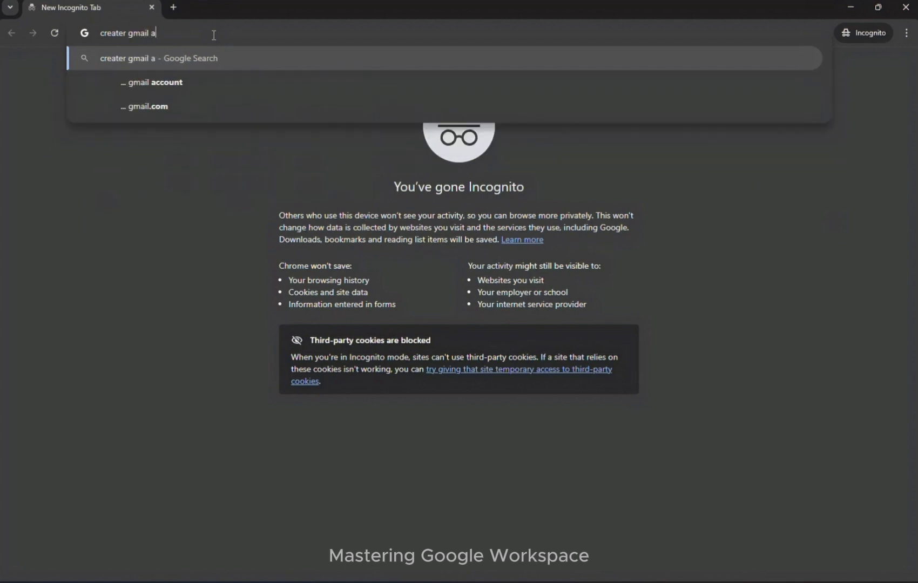
click(166, 83)
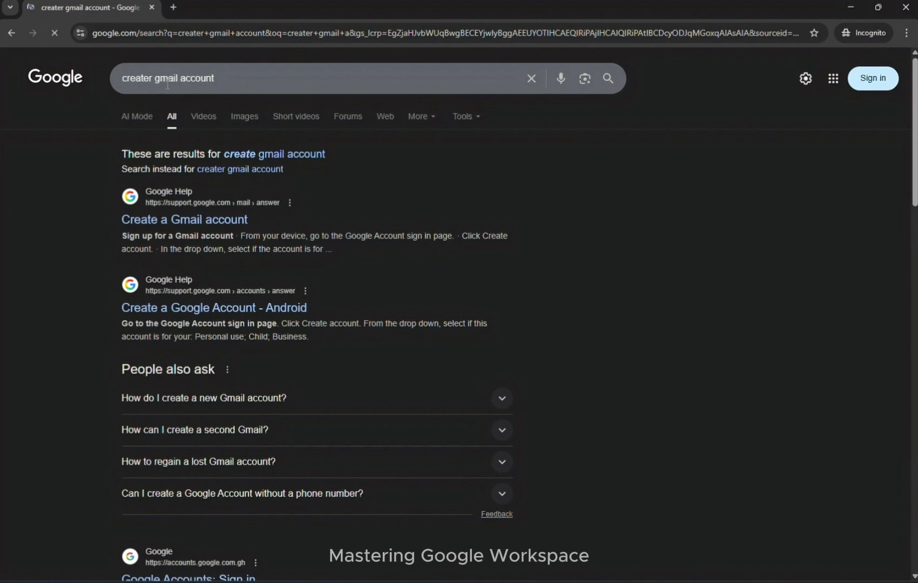
click(154, 225)
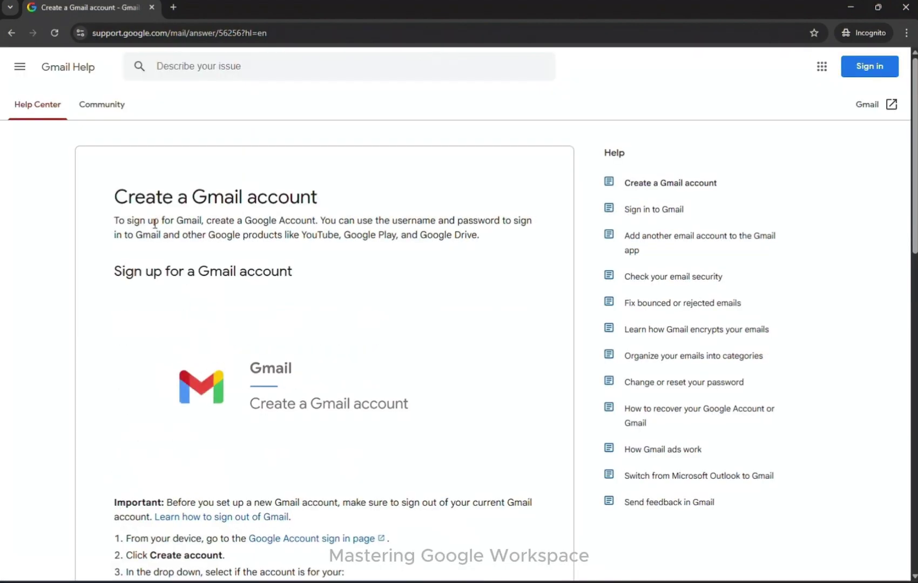
Step: Start a new Google account for personal use from the article's Create an account button
scroll(236, 343, down, 4)
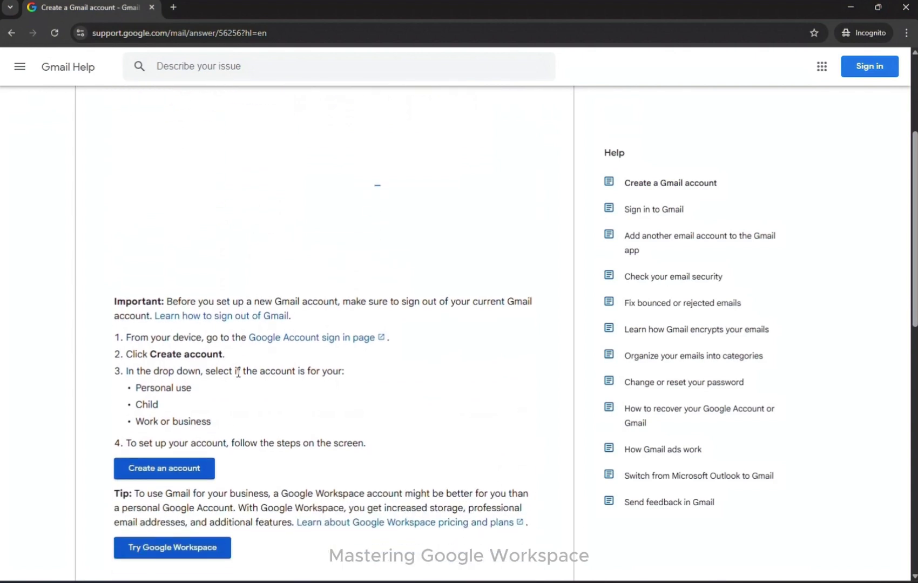
click(157, 445)
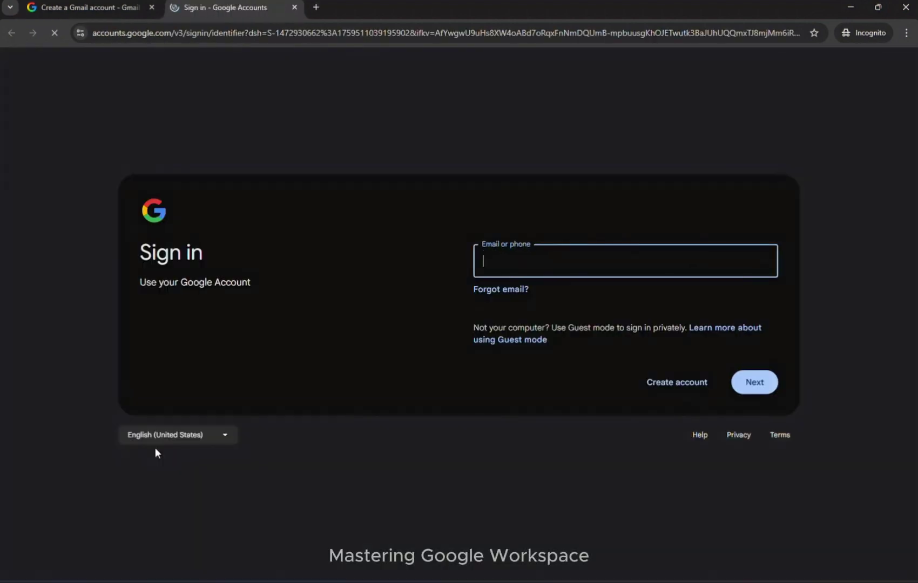
click(670, 384)
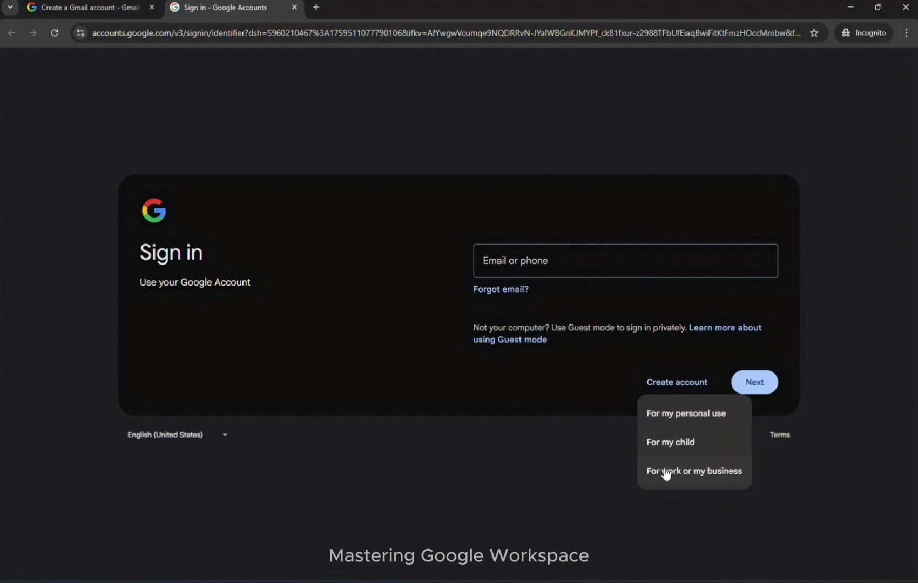
click(684, 417)
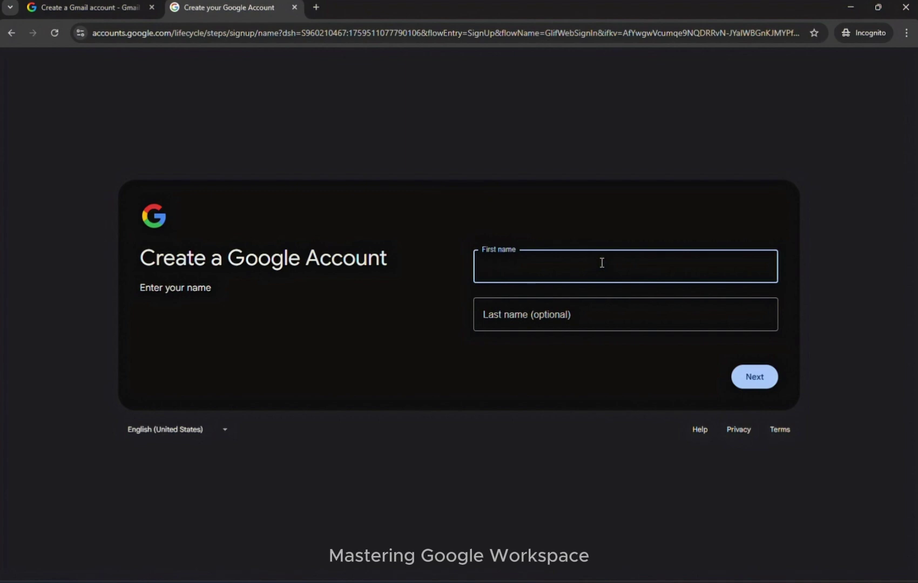
Step: Enter the new user's first and last name and continue
click(587, 315)
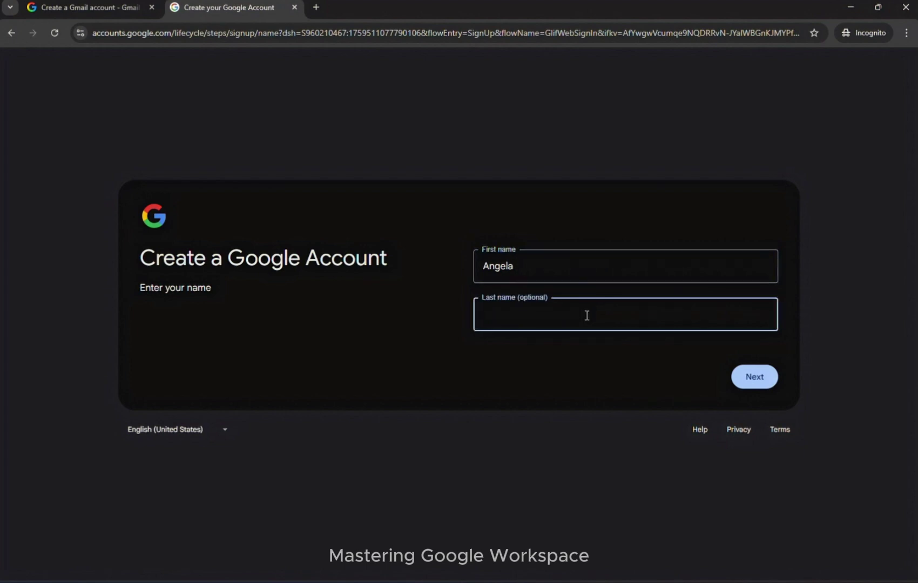
key(Return)
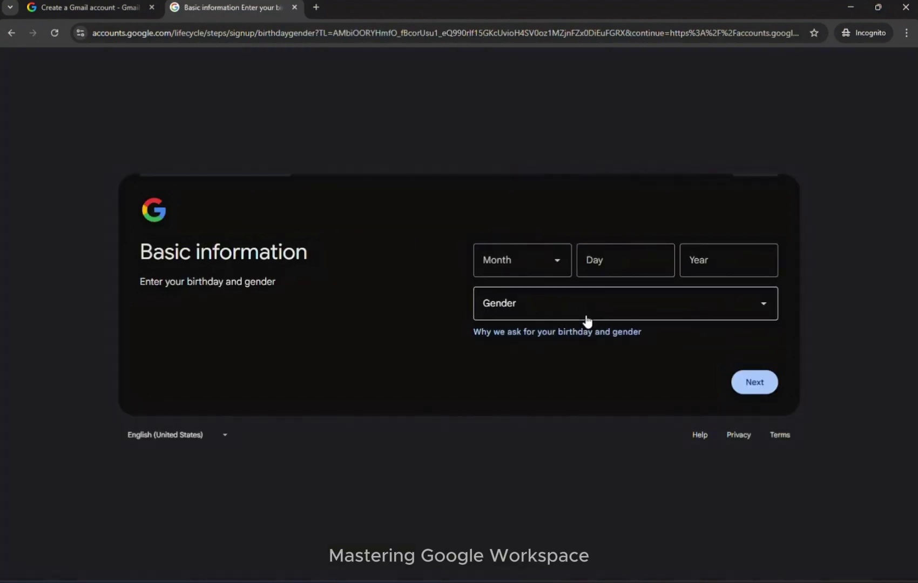
Step: Enter the birthday July 11, 2006
click(553, 263)
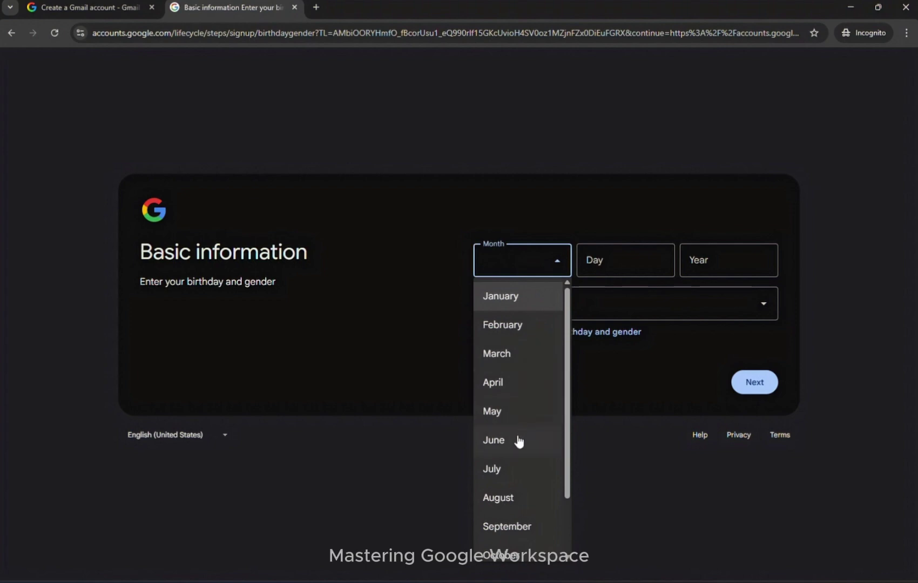
click(508, 468)
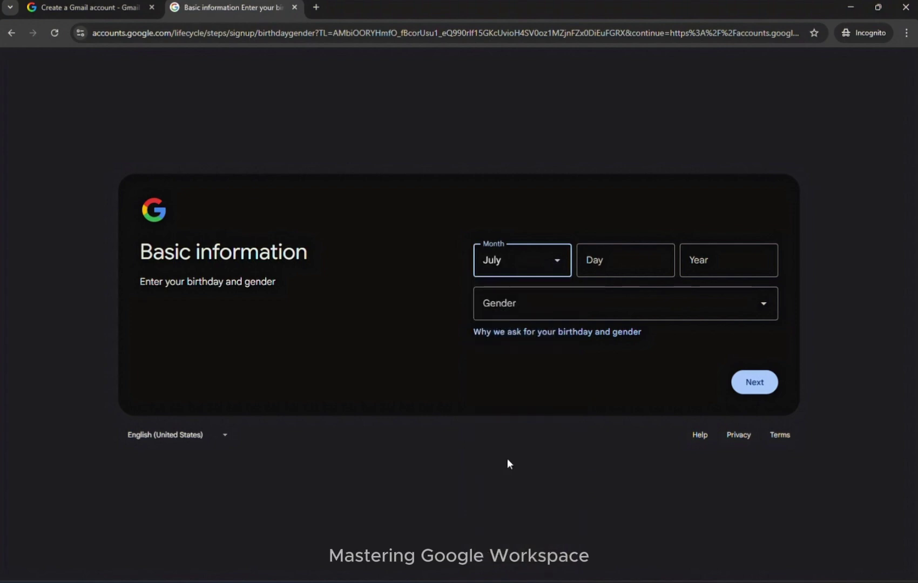
click(595, 264)
text(11)
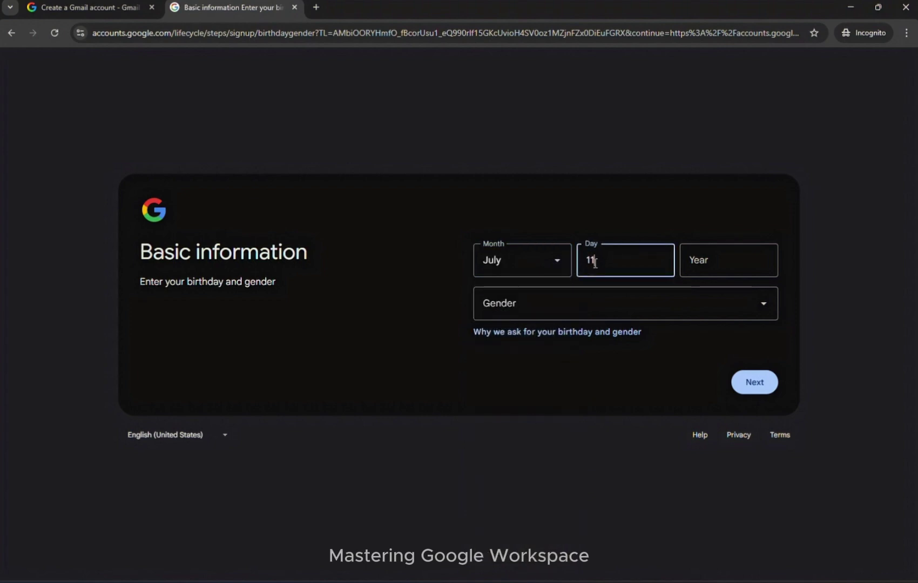
click(707, 262)
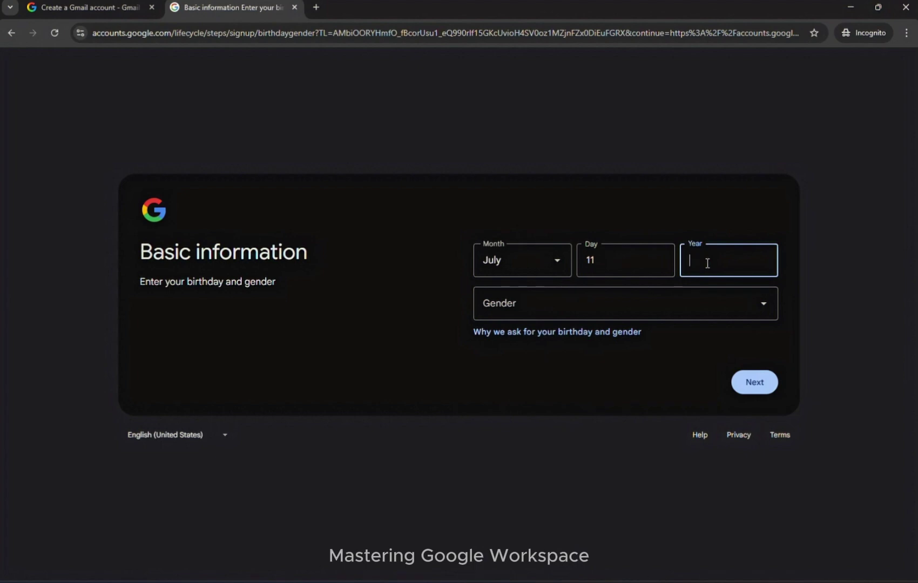
text(2006)
Step: Choose Female as the gender and continue
click(711, 305)
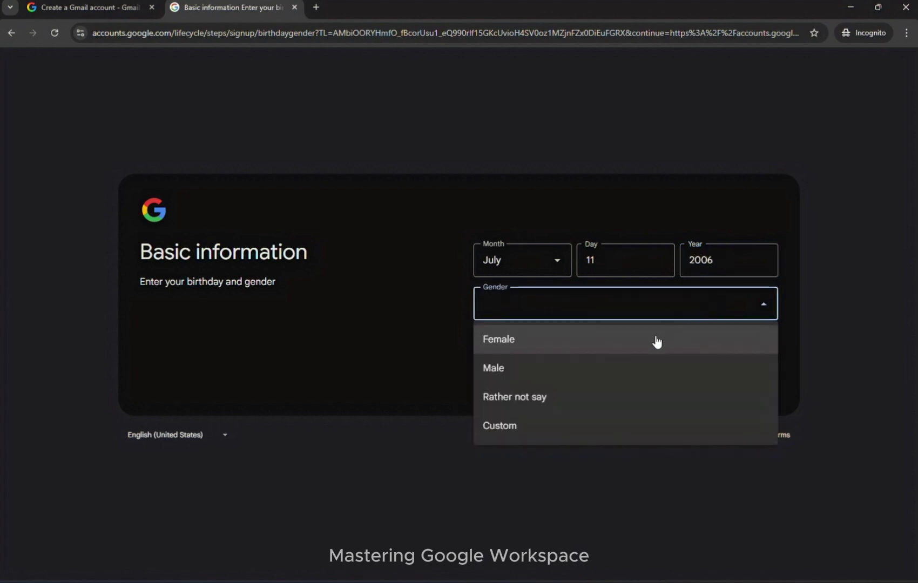
click(644, 344)
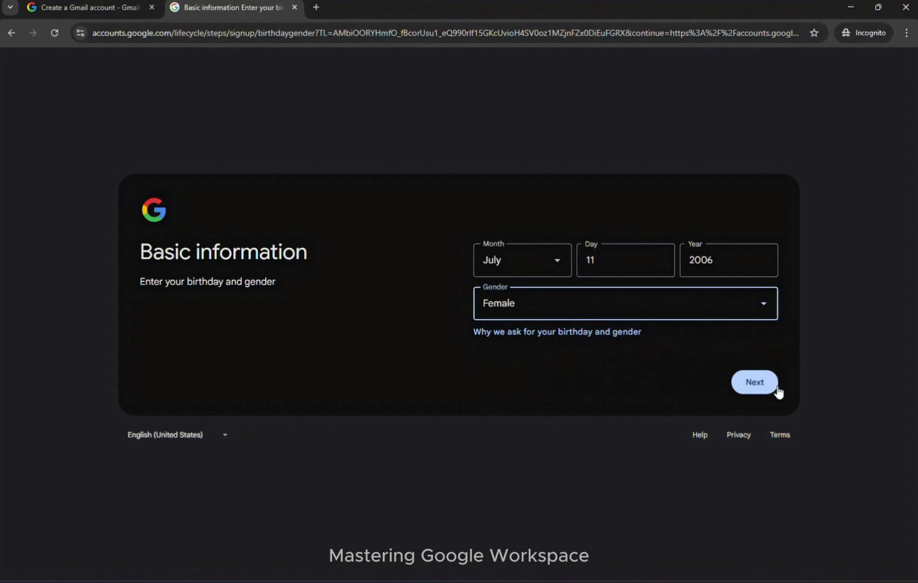
click(763, 382)
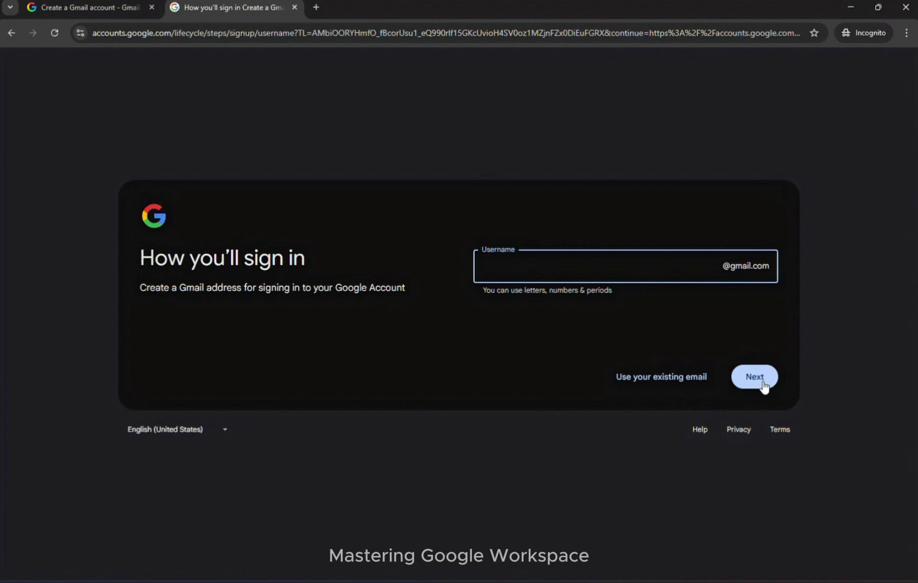
Step: Enter a custom Gmail username based on the user's name and check availability
click(757, 376)
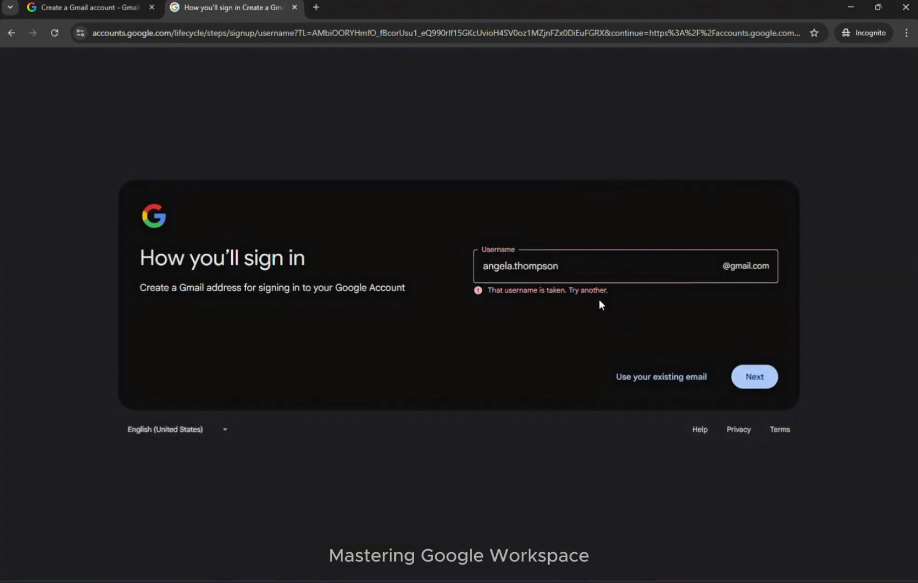
Step: Edit the taken username with extra characters, replacing the disallowed hyphen with a period, and submit
click(562, 264)
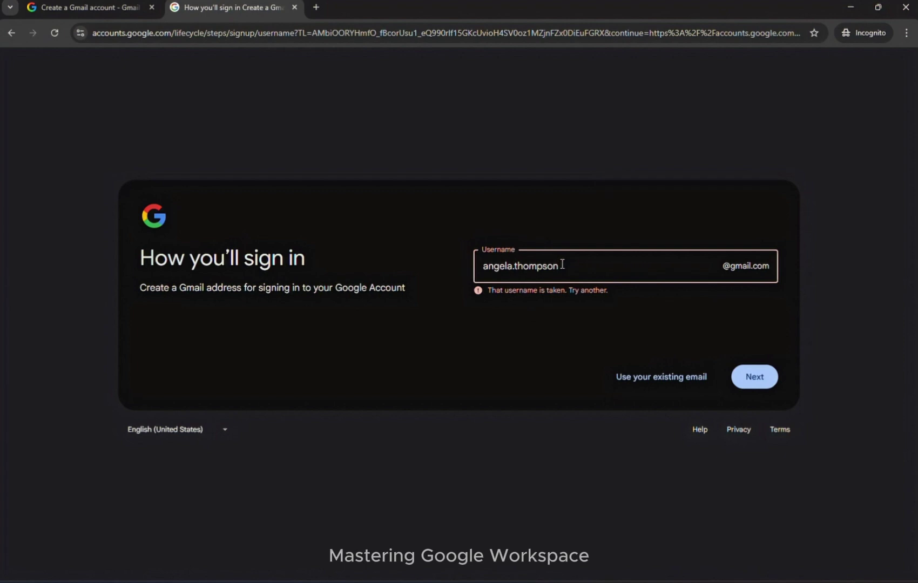
key(Left)
key(Left)
key(Left)
key(Left)
key(Left)
key(Left)
key(Left)
key(Left)
key(Delete)
text(-)
text(naa.)
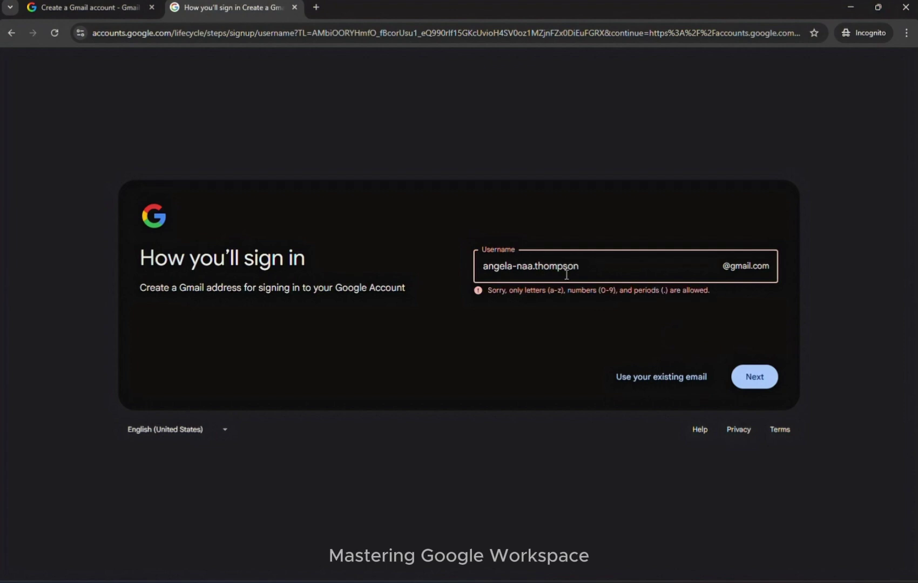
click(518, 267)
key(BackSpace)
text(.)
key(Return)
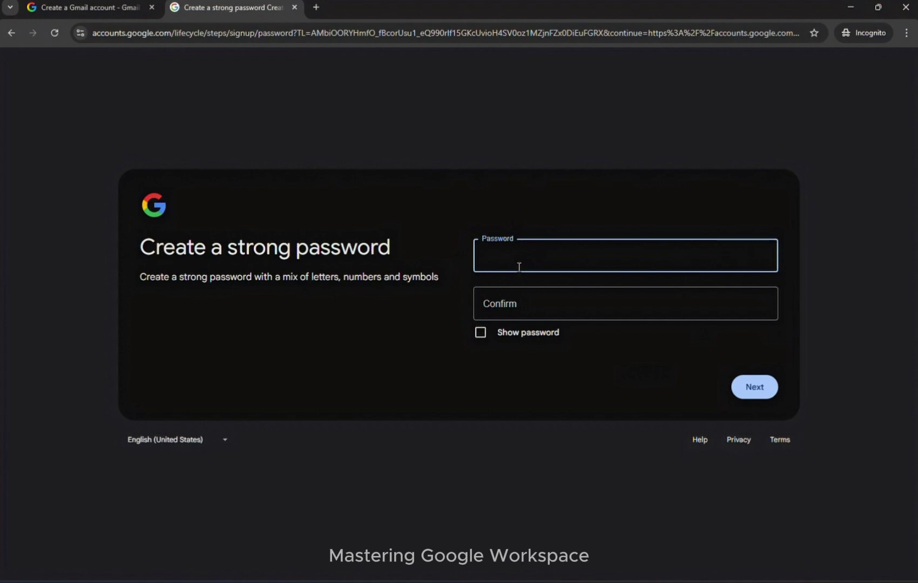
Step: Enter a password and its confirmation and submit them
text(••••••)
click(507, 310)
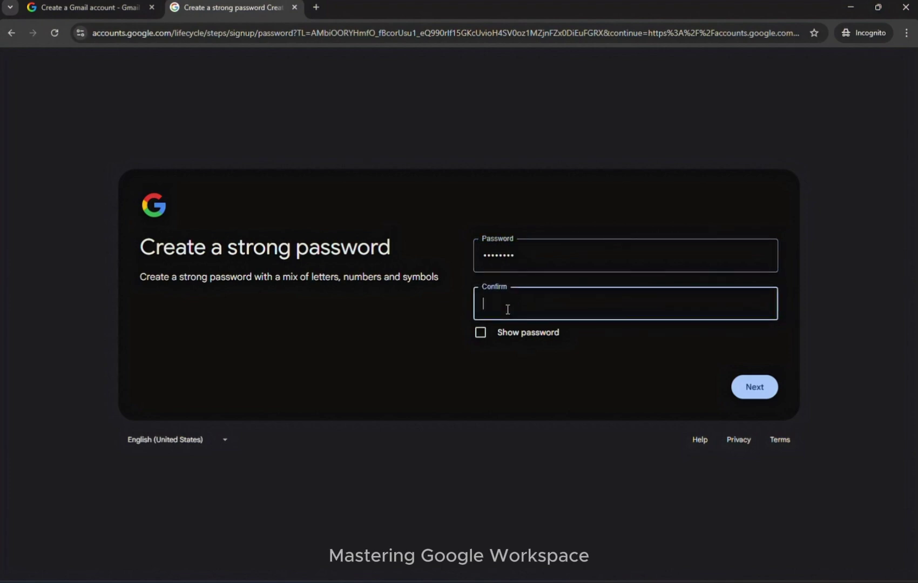
text(•••••••••)
key(Return)
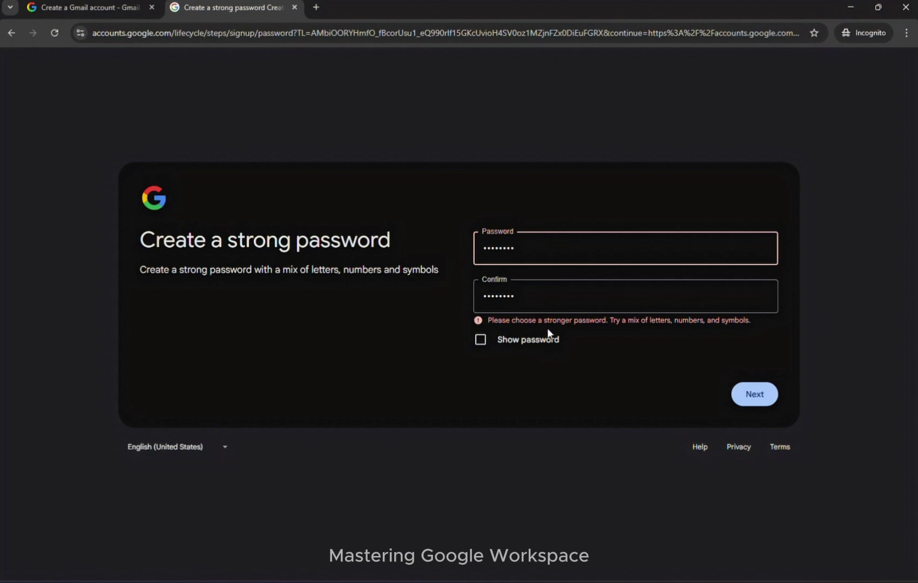
Step: Clear both rejected fields, enter and confirm a stronger password, and submit
key(BackSpace)
key(BackSpace)
key(BackSpace)
key(BackSpace)
key(BackSpace)
key(BackSpace)
key(BackSpace)
key(BackSpace)
click(524, 302)
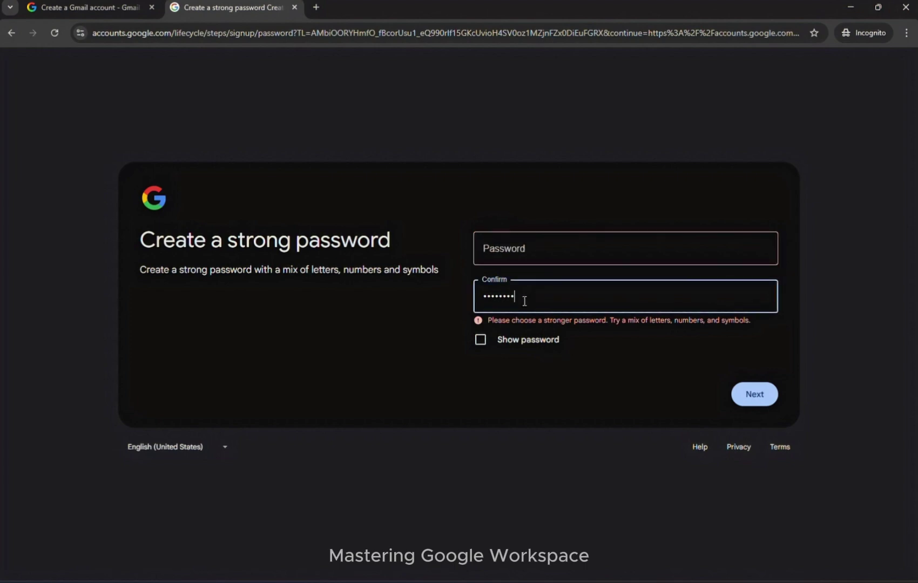
key(BackSpace)
key(BackSpace)
key(BackSpace)
key(BackSpace)
key(BackSpace)
key(BackSpace)
key(BackSpace)
click(529, 246)
text(•)
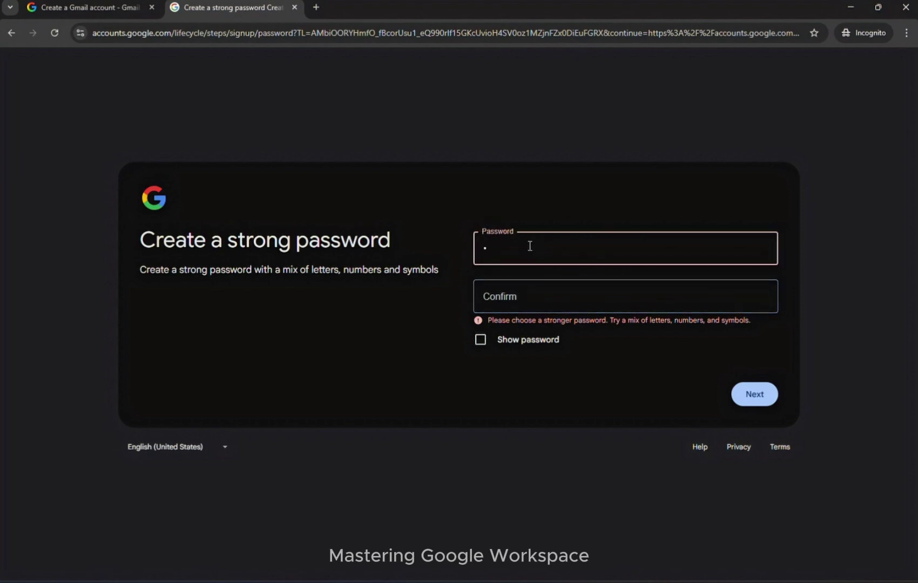
text(••••)
key(Tab)
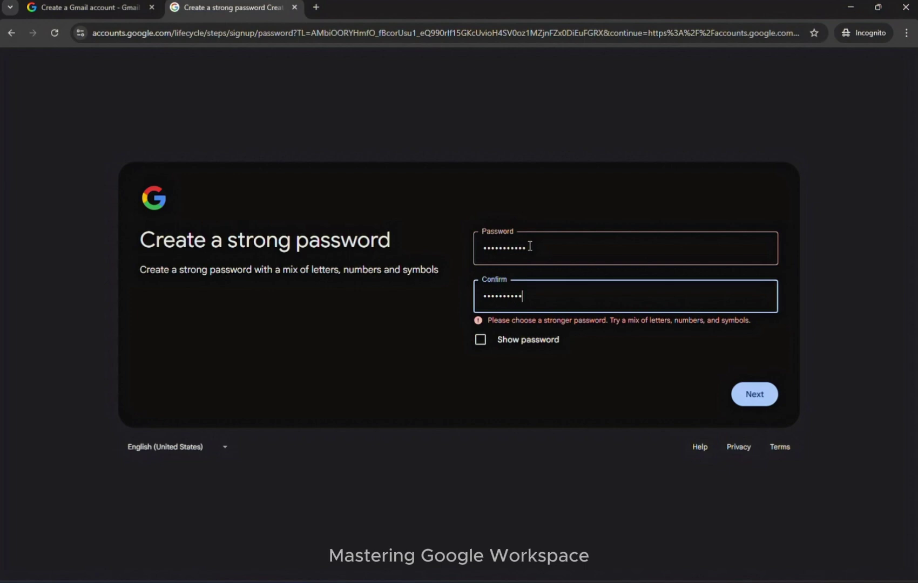
key(Return)
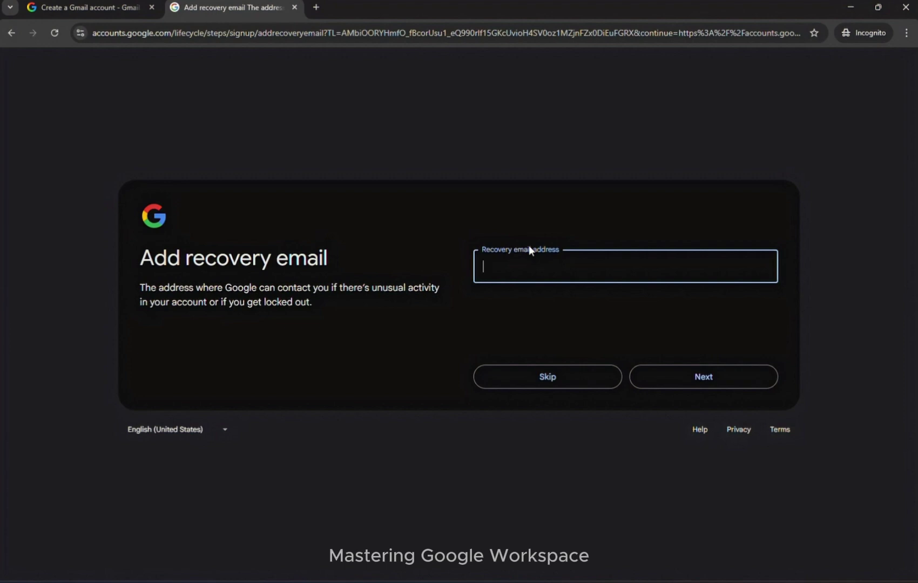
Step: Enter the recovery email address and continue to the account review
click(673, 377)
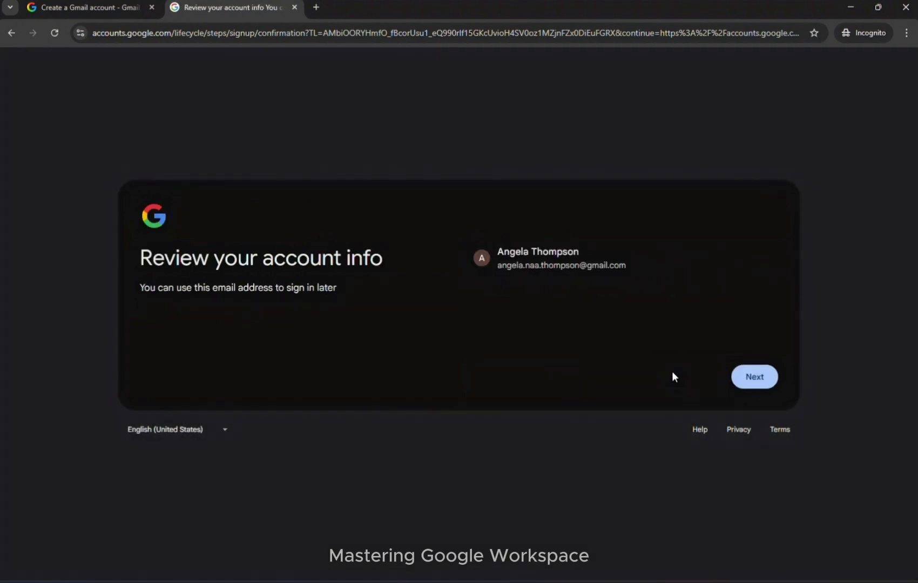
Step: Continue past the account review and accept Google's Privacy and Terms
click(755, 380)
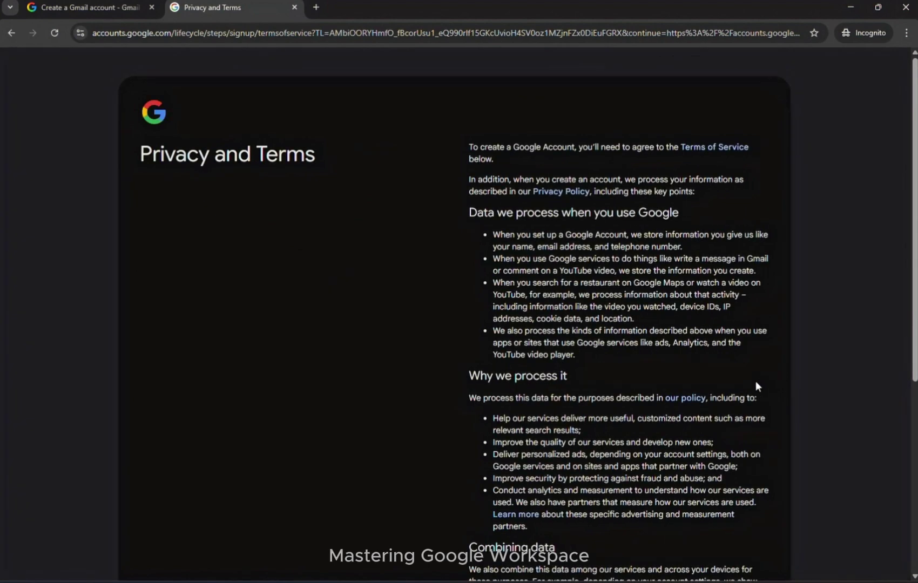
scroll(756, 383, down, 3)
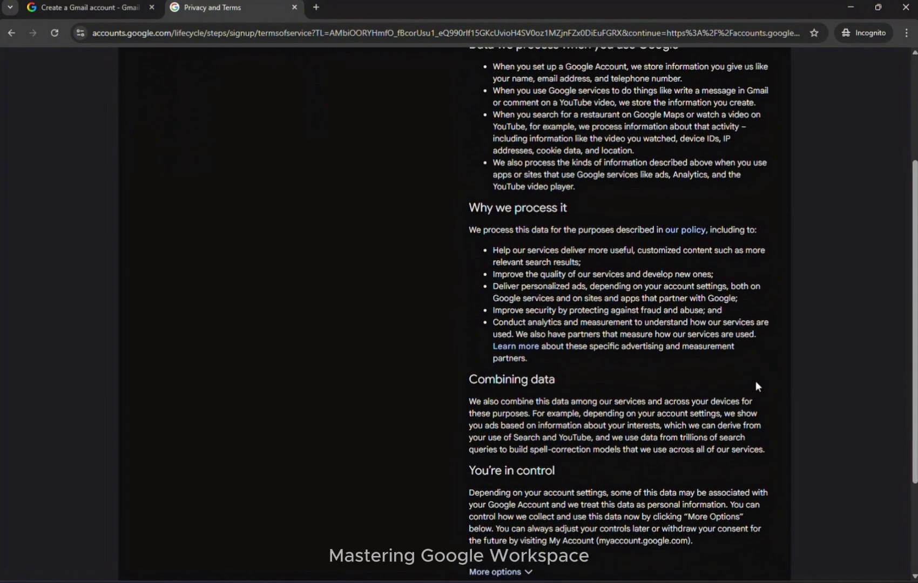
scroll(756, 381, up, 3)
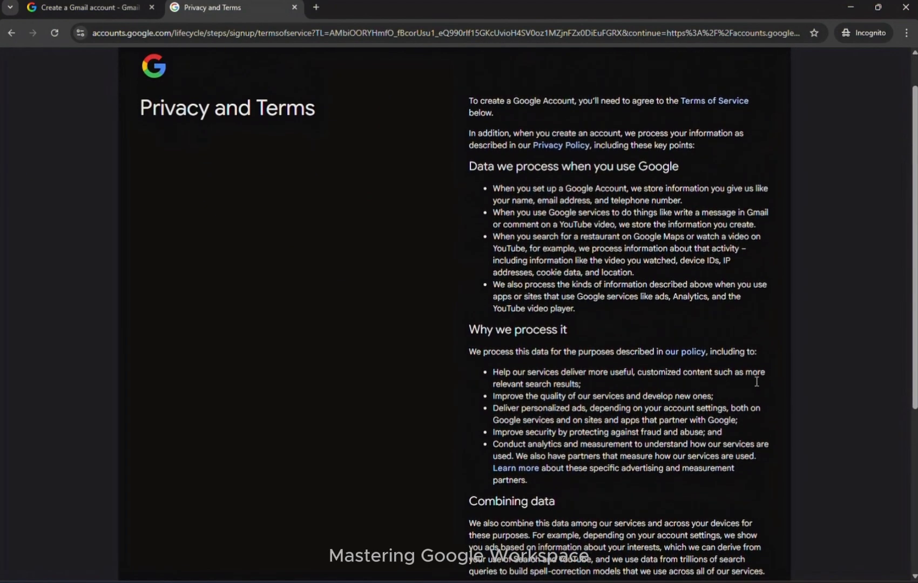
scroll(756, 382, down, 1)
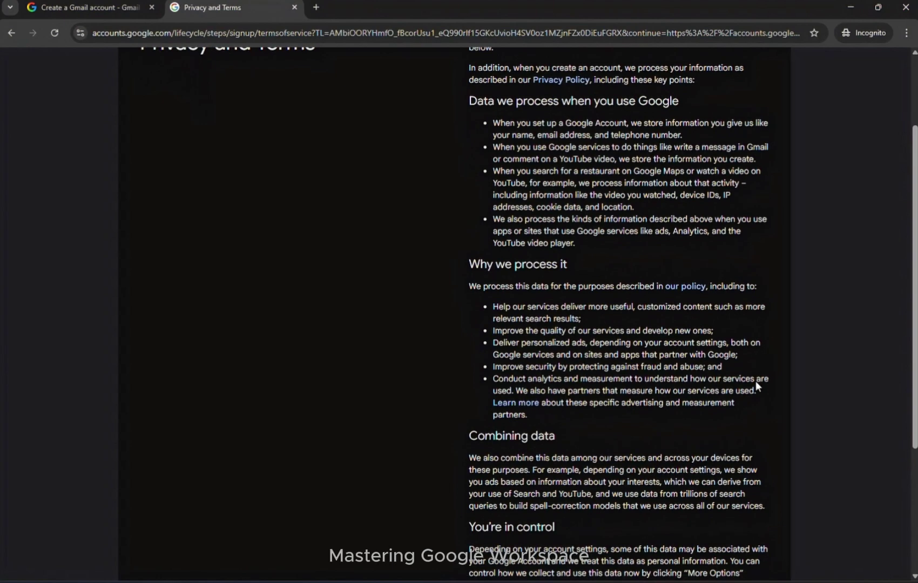
scroll(756, 382, down, 3)
click(744, 480)
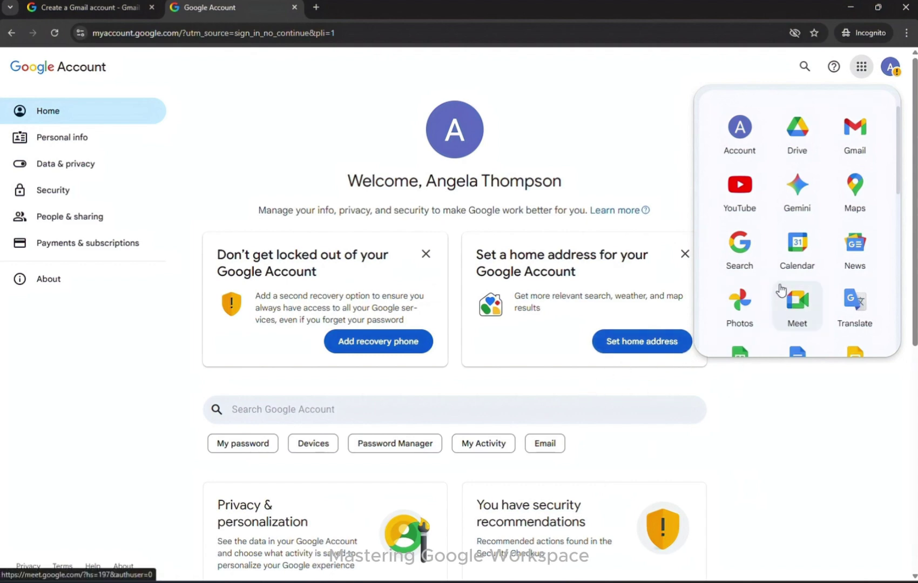
Step: Open the new account's Gmail inbox in a new tab from the Google apps launcher
scroll(813, 314, down, 6)
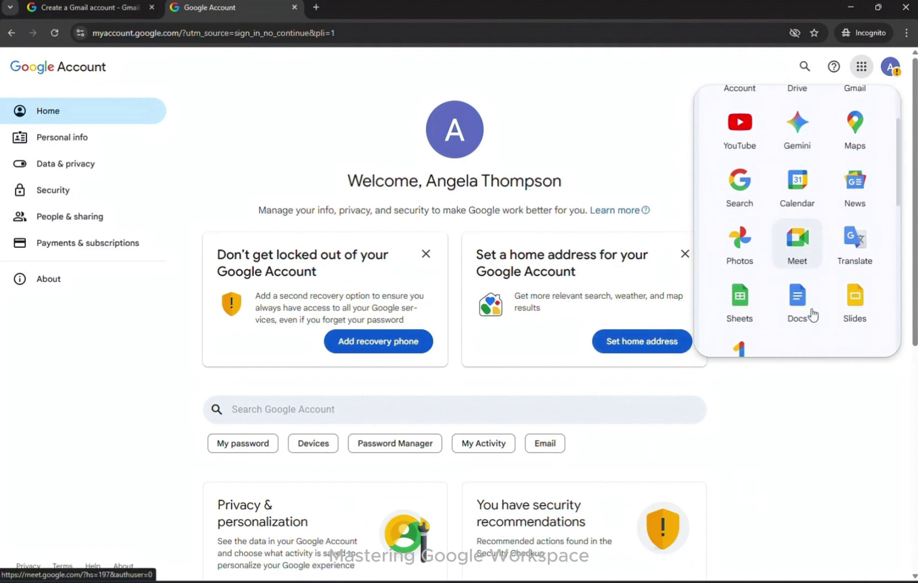
scroll(813, 315, down, 10)
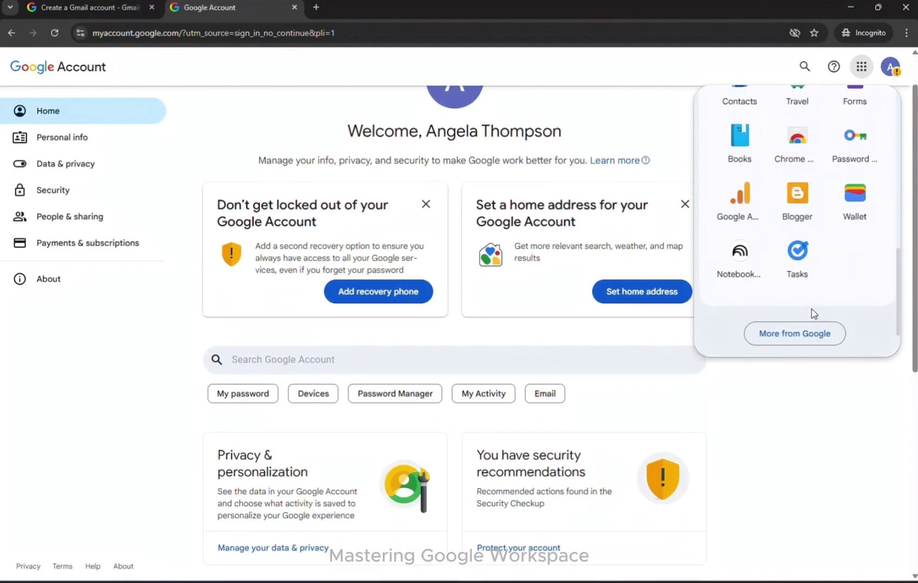
scroll(813, 314, up, 15)
scroll(813, 314, up, 2)
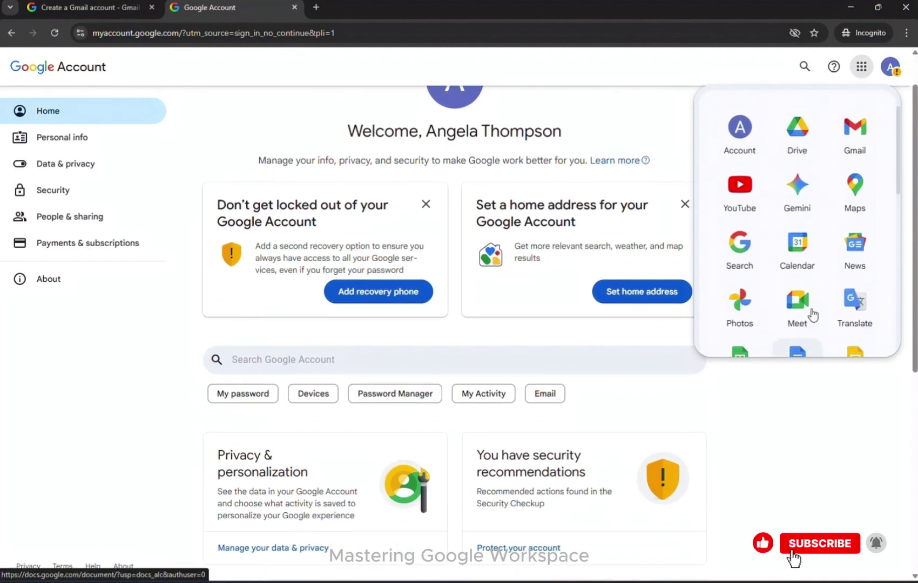
scroll(812, 314, up, 2)
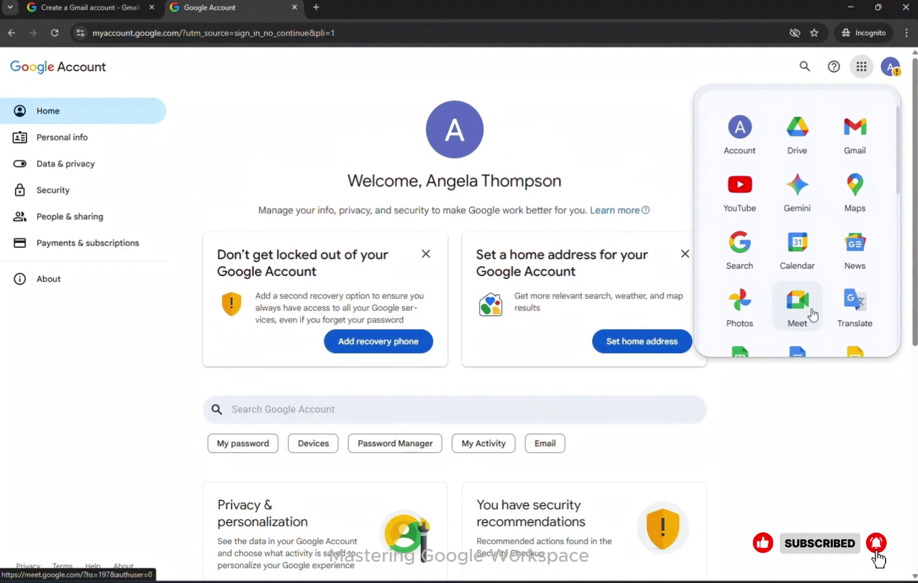
scroll(811, 415, down, 1)
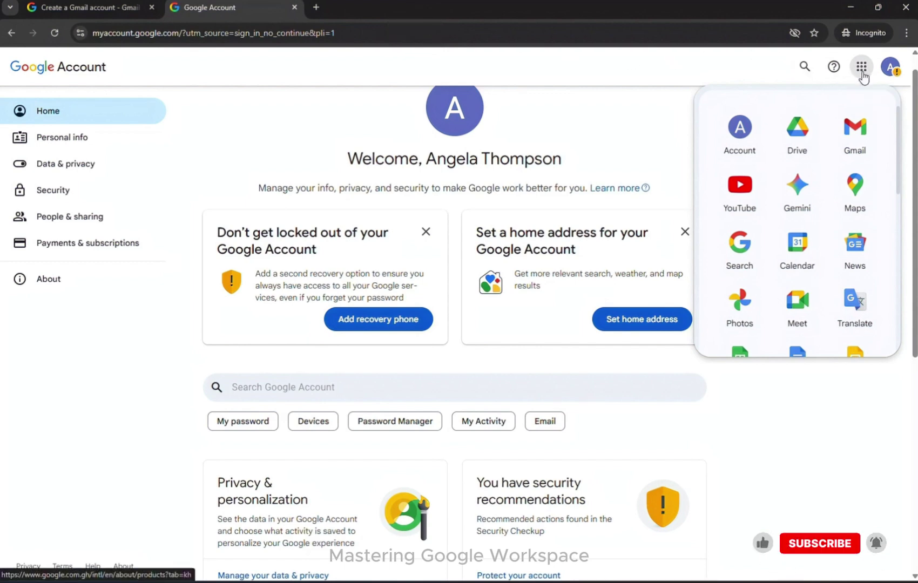
click(862, 73)
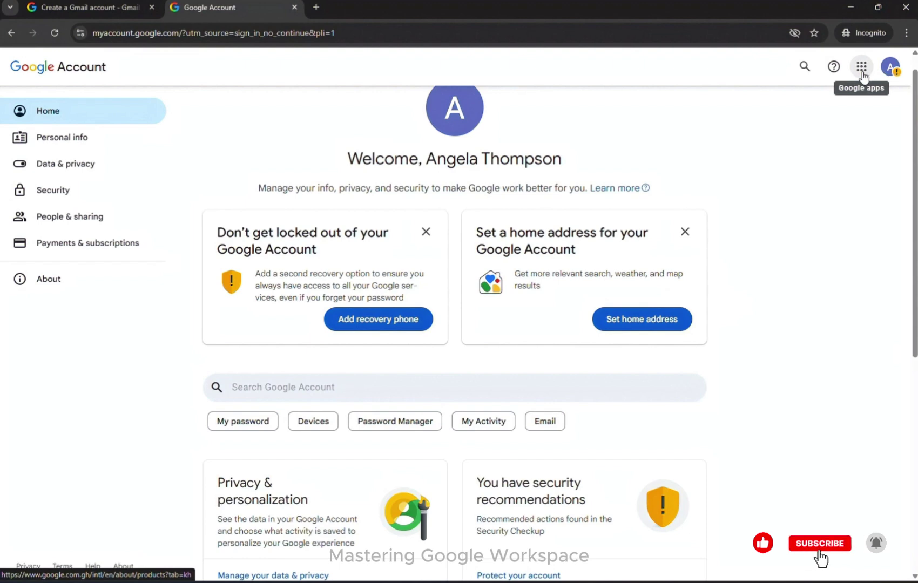
click(862, 73)
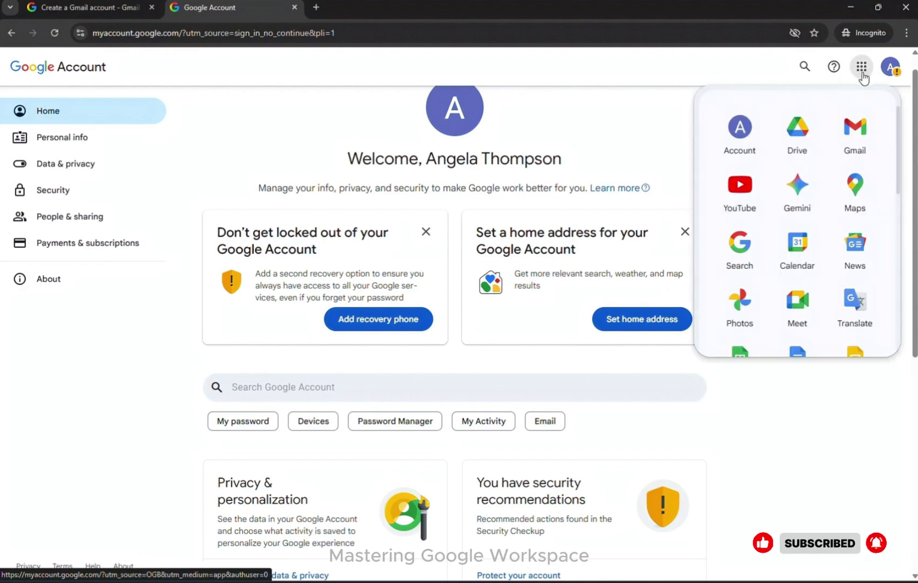
click(847, 147)
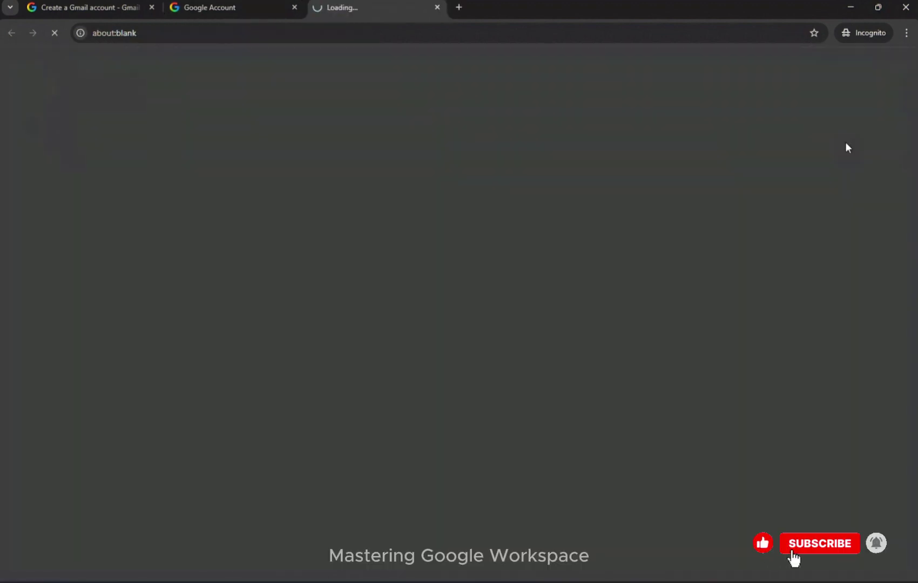